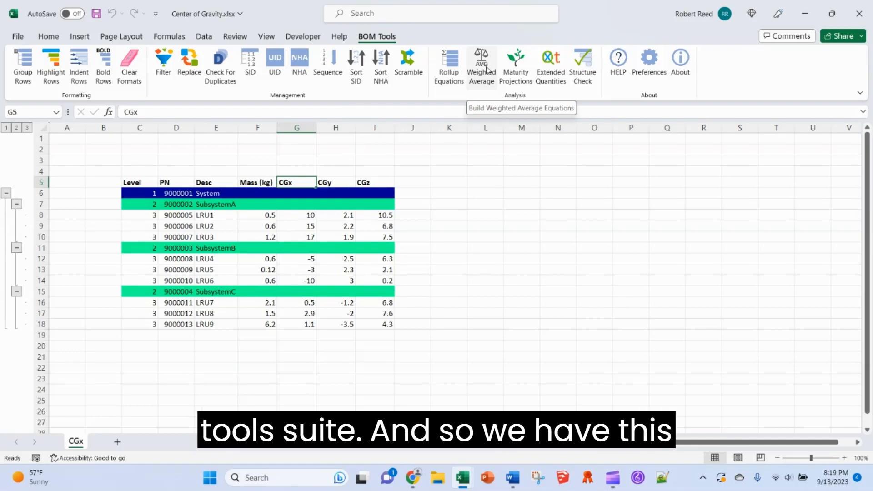
- Review the Mass (kg) and CGx values and note the CGz column heading
{"action": "left_click", "coordinate": [258, 128]}
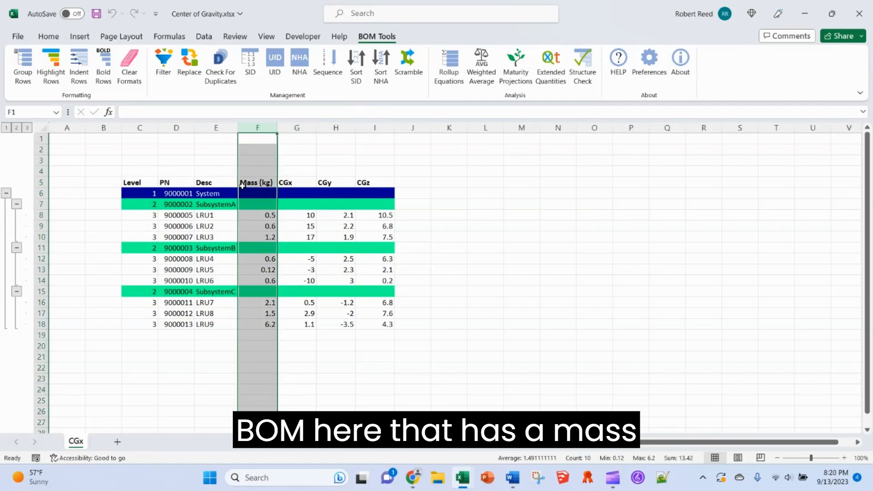
{"action": "left_click", "coordinate": [297, 128]}
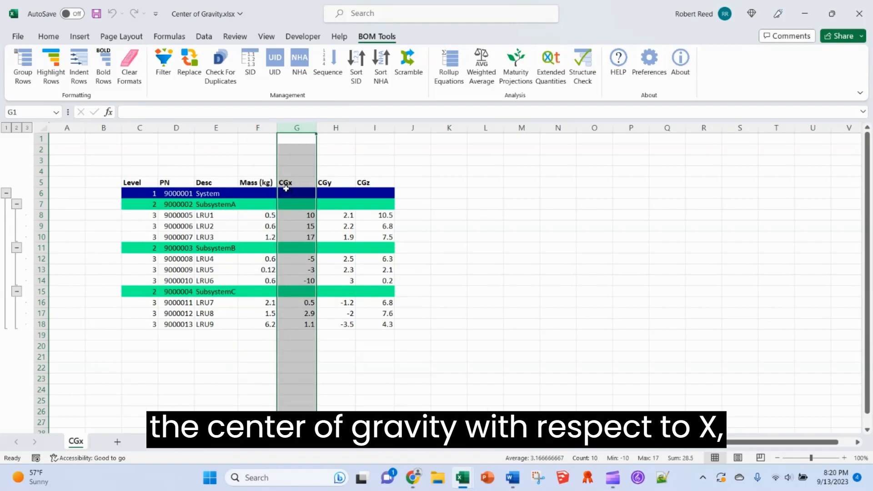
{"action": "left_click", "coordinate": [334, 193]}
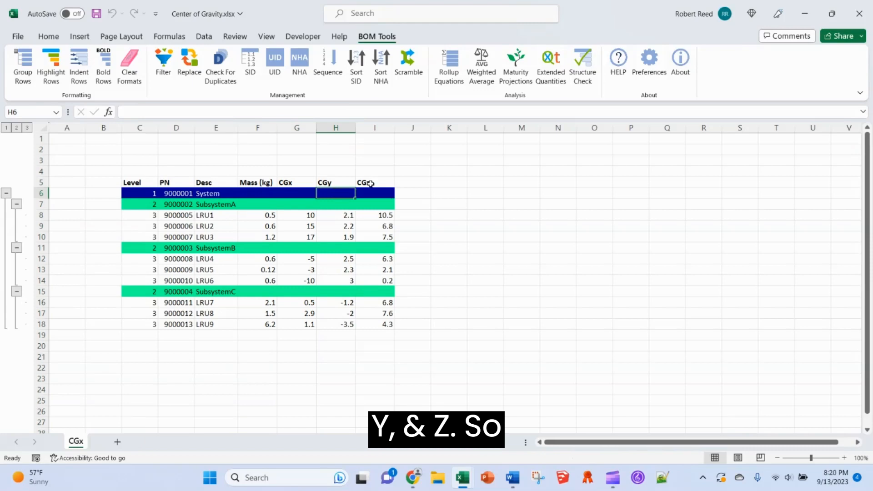
{"action": "left_click", "coordinate": [372, 183]}
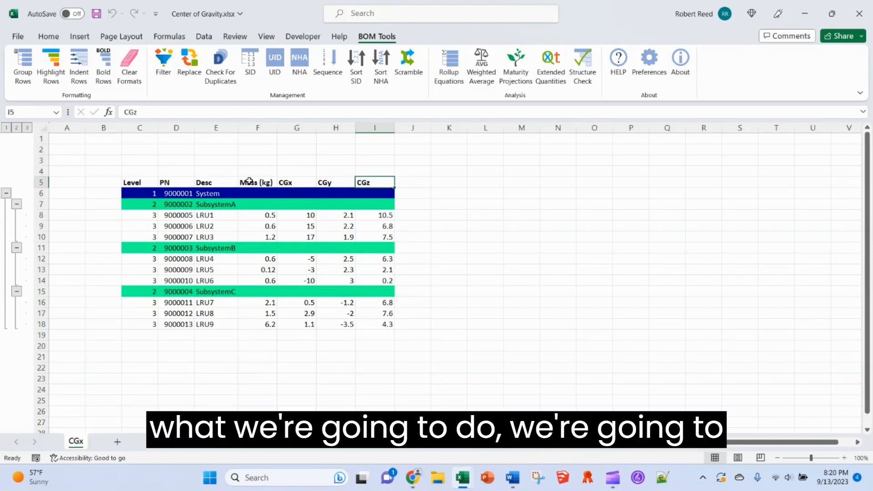
- Set up a weighted average of CGx by Mass (kg) and insert its equations to the table's right
{"action": "left_click", "coordinate": [483, 67]}
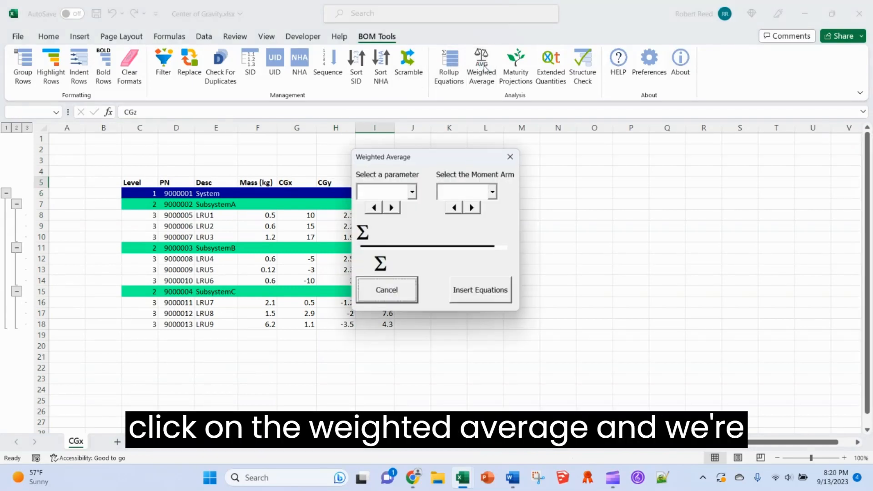
{"action": "left_click", "coordinate": [392, 208]}
{"action": "left_click", "coordinate": [391, 208]}
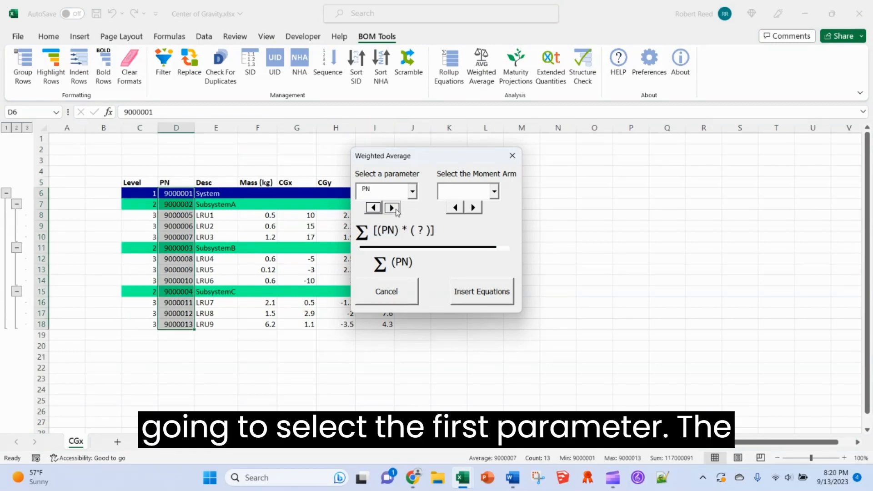
{"action": "left_click", "coordinate": [392, 208]}
{"action": "left_click", "coordinate": [392, 208]}
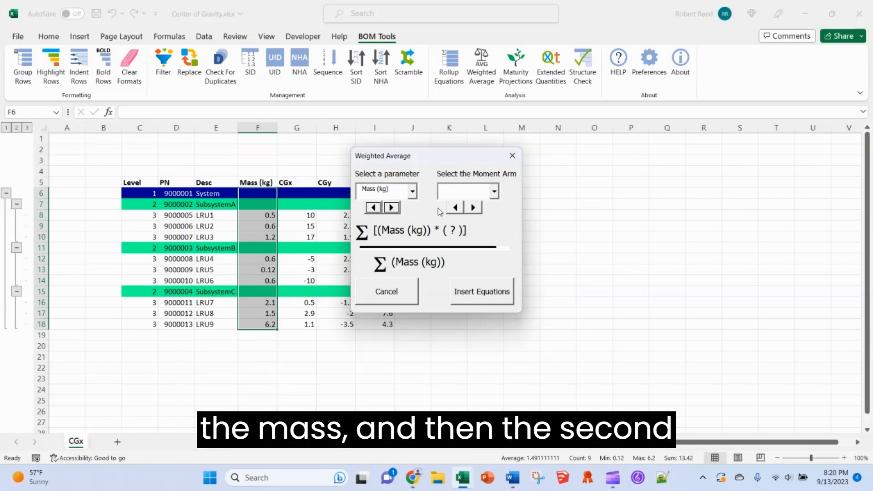
{"action": "left_click", "coordinate": [474, 209]}
{"action": "left_click", "coordinate": [474, 209]}
{"action": "left_click", "coordinate": [474, 209]}
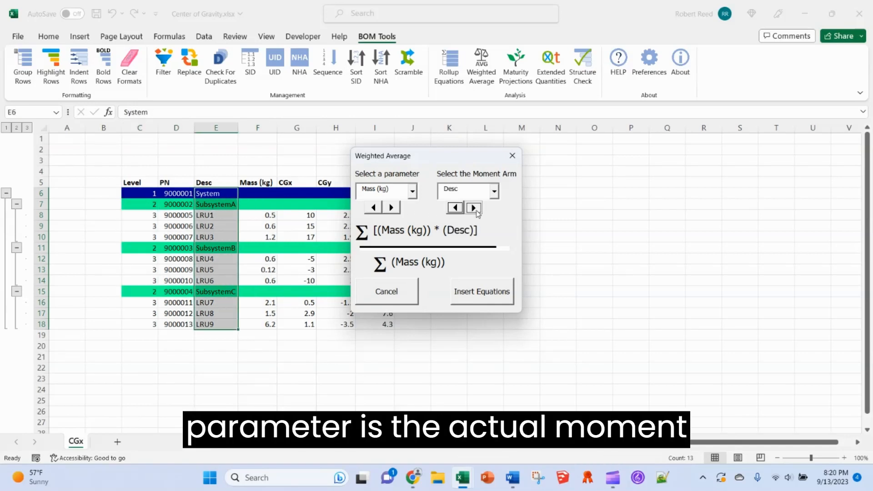
{"action": "left_click", "coordinate": [474, 209]}
{"action": "left_click", "coordinate": [474, 209]}
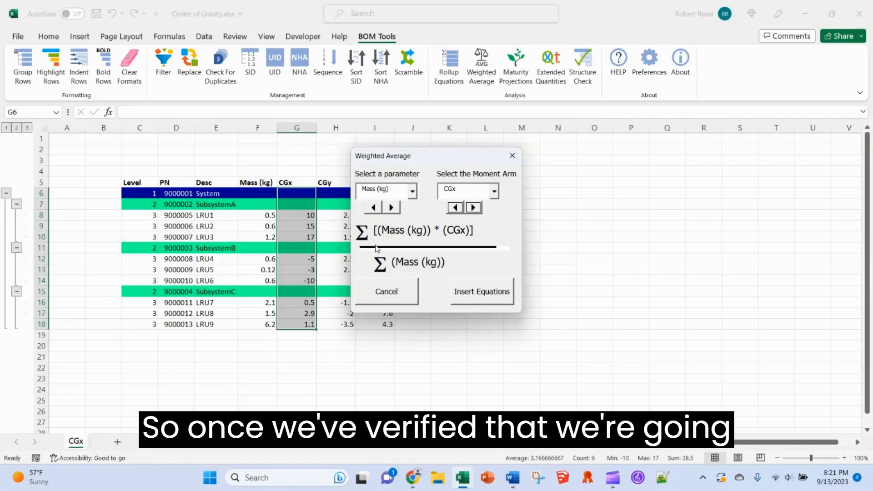
{"action": "left_click", "coordinate": [480, 297]}
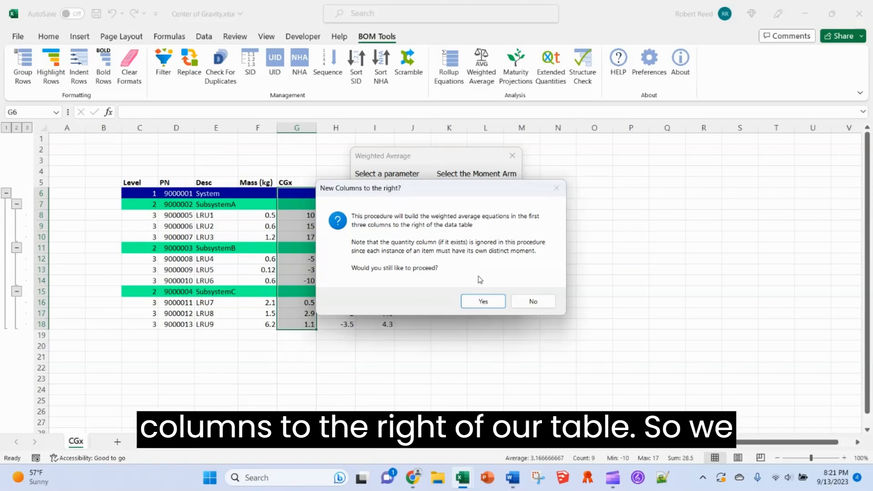
{"action": "left_click", "coordinate": [484, 301]}
- Confirm the new Moment, Rollup and Weighted Average columns, then read the Moment header's note in J5
{"action": "left_click", "coordinate": [483, 303]}
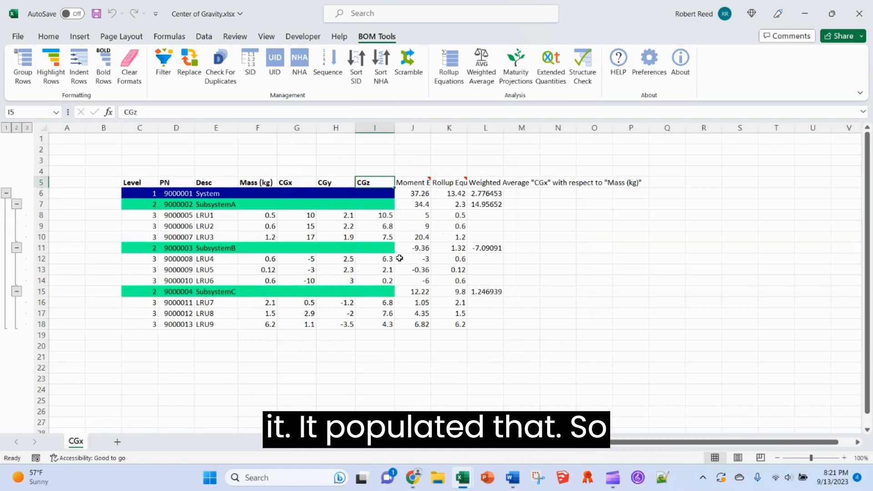
{"action": "mouse_move", "coordinate": [416, 183]}
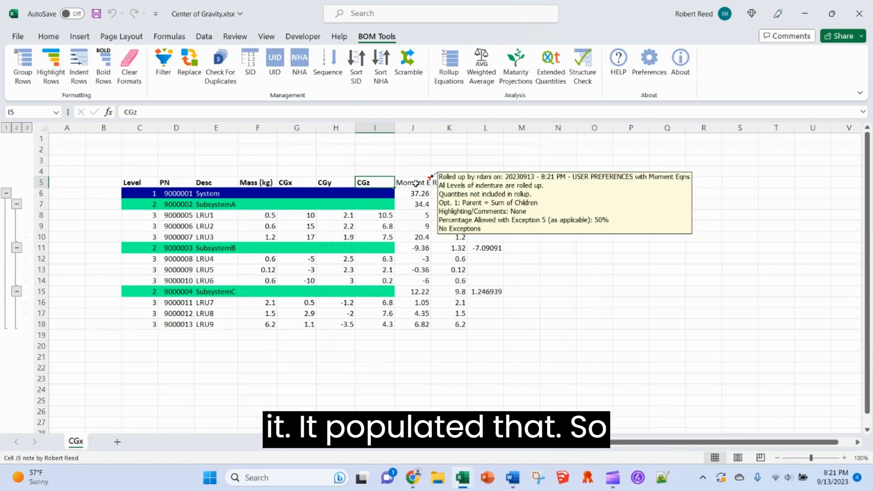
{"action": "left_click", "coordinate": [416, 183]}
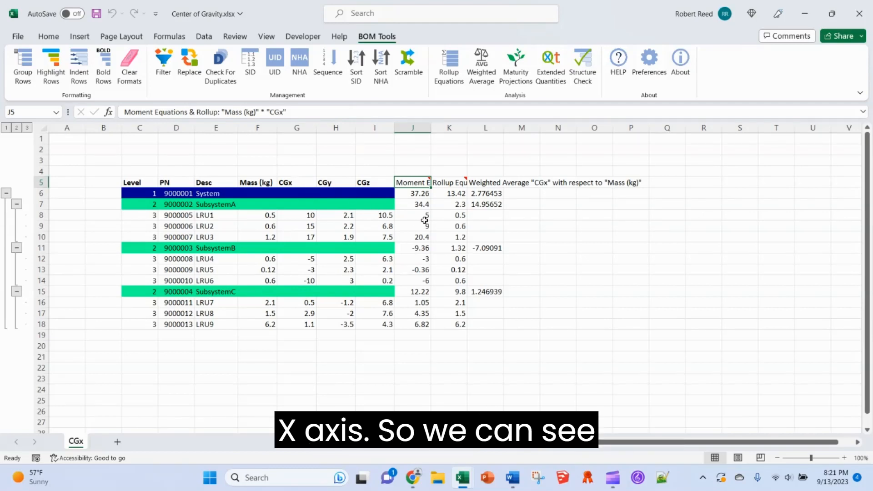
- Trace precedents of the System moment in J6 and SubsystemA's moment in J7
{"action": "left_click", "coordinate": [415, 196]}
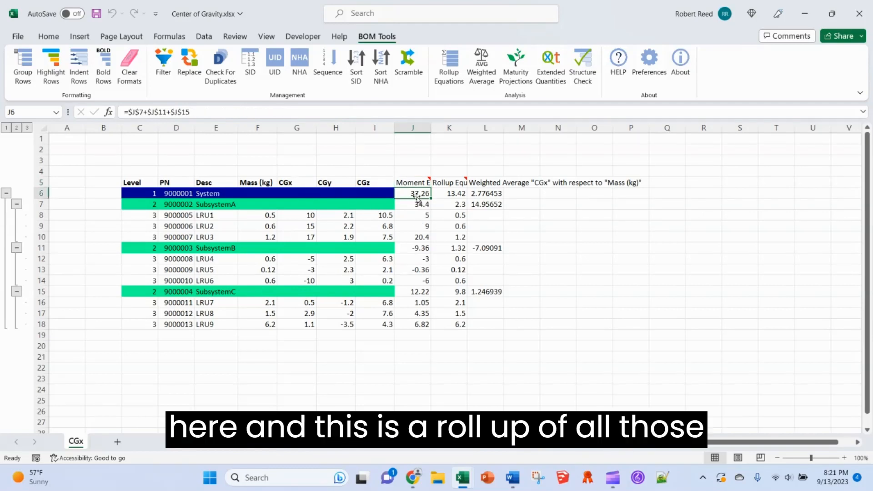
{"action": "left_click", "coordinate": [175, 112]}
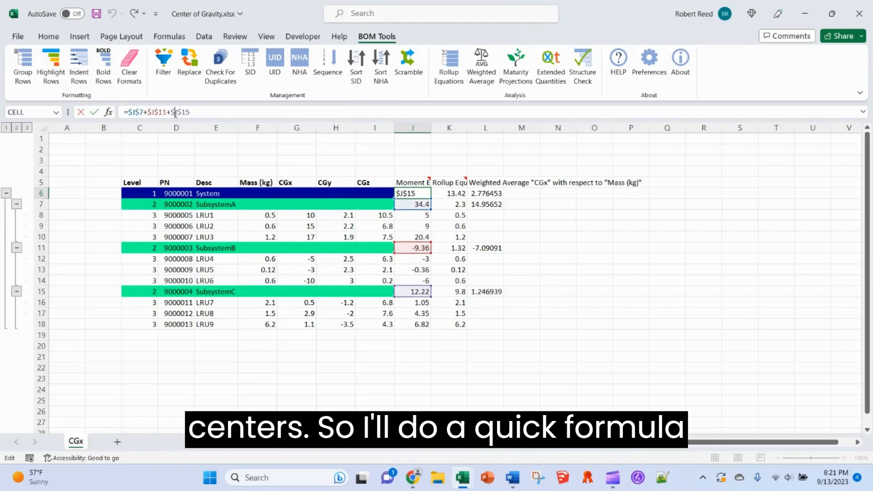
{"action": "left_click", "coordinate": [177, 36]}
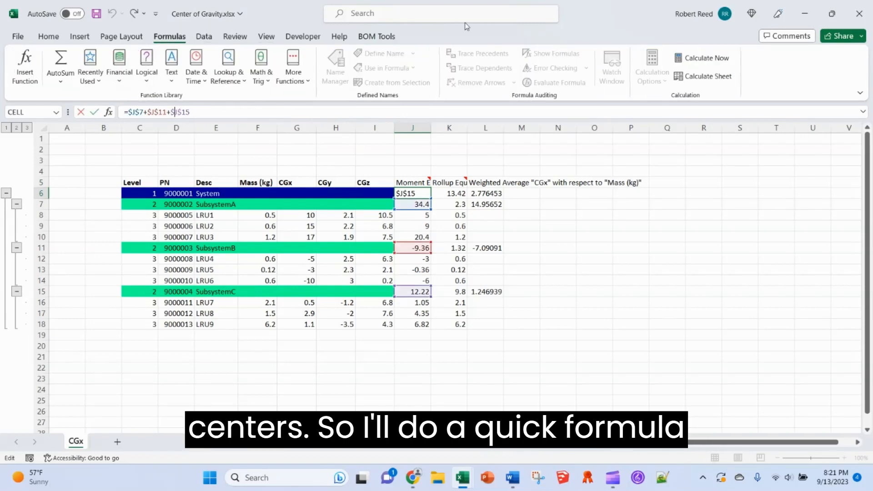
{"action": "key", "text": "Return"}
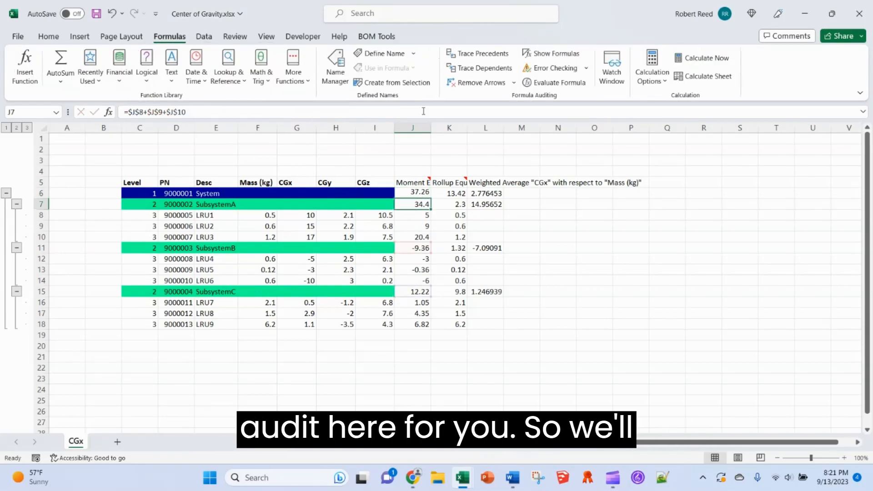
{"action": "left_click", "coordinate": [479, 55]}
{"action": "left_click", "coordinate": [479, 55]}
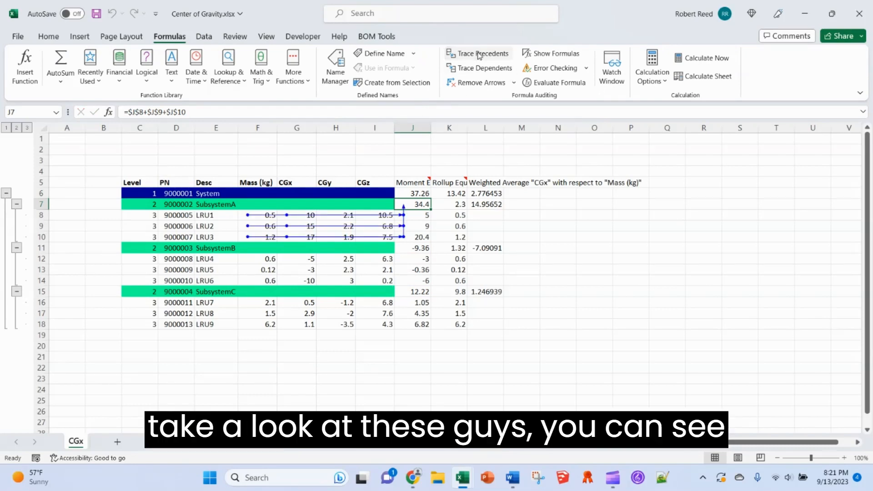
- Compare the Mass (kg) and CGx headings with the moment formulas in J8 and J7
{"action": "left_click", "coordinate": [248, 183]}
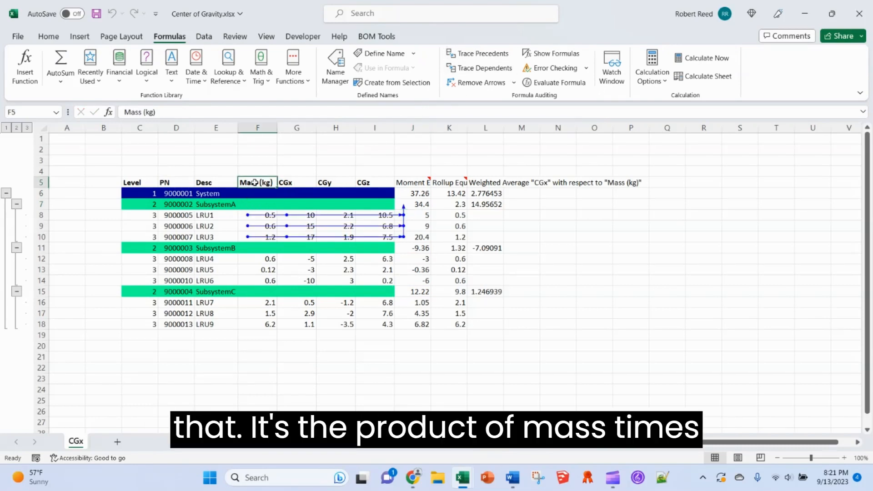
{"action": "left_click", "coordinate": [287, 183]}
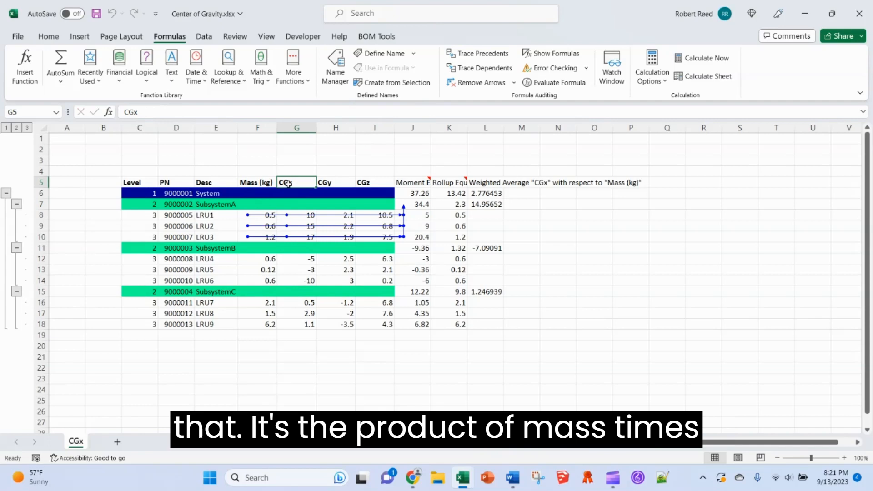
{"action": "left_click", "coordinate": [419, 214]}
{"action": "left_click", "coordinate": [419, 204]}
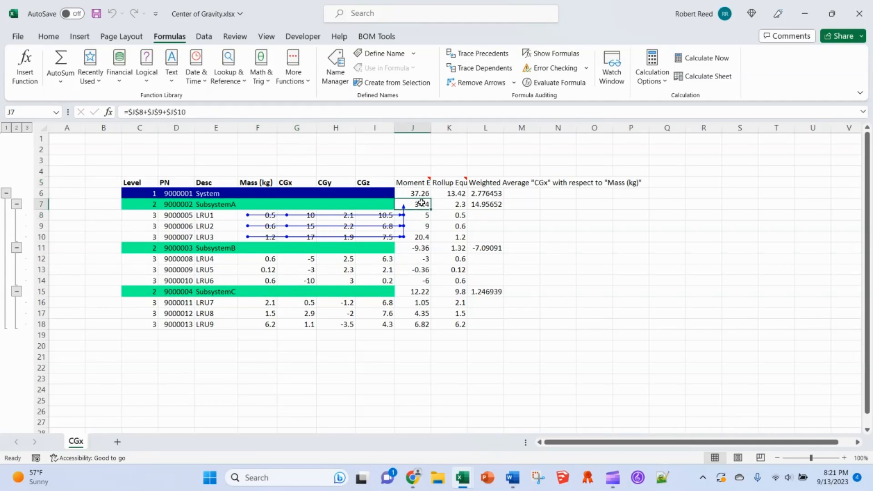
- Clear the arrows and trace the System moment in J6 to the J7, J11 and J15 subsystem moments
{"action": "left_click", "coordinate": [475, 83]}
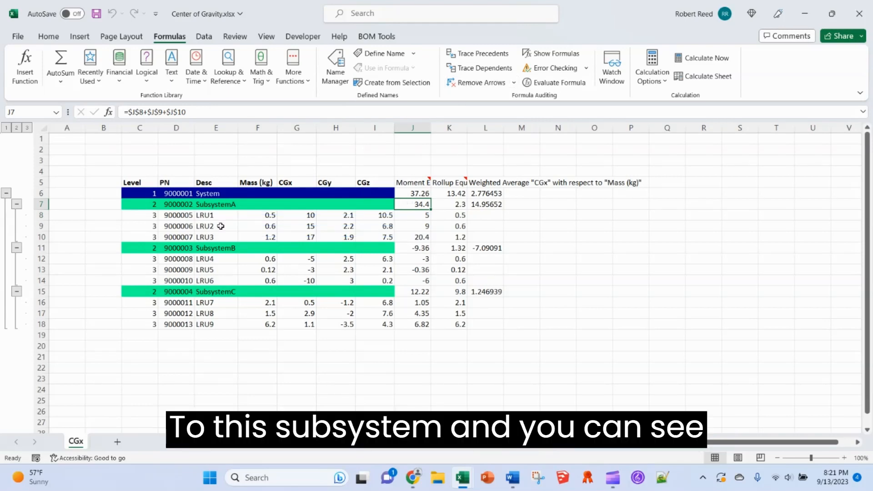
{"action": "left_click", "coordinate": [414, 194]}
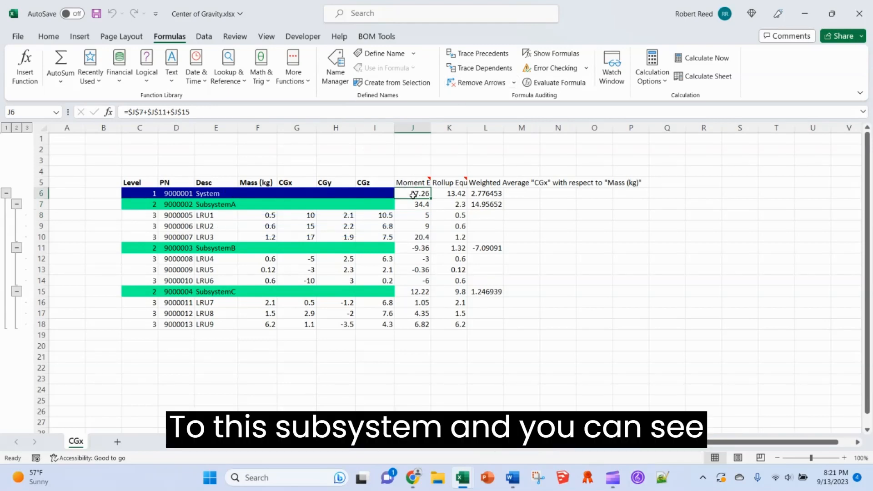
{"action": "left_click", "coordinate": [483, 54]}
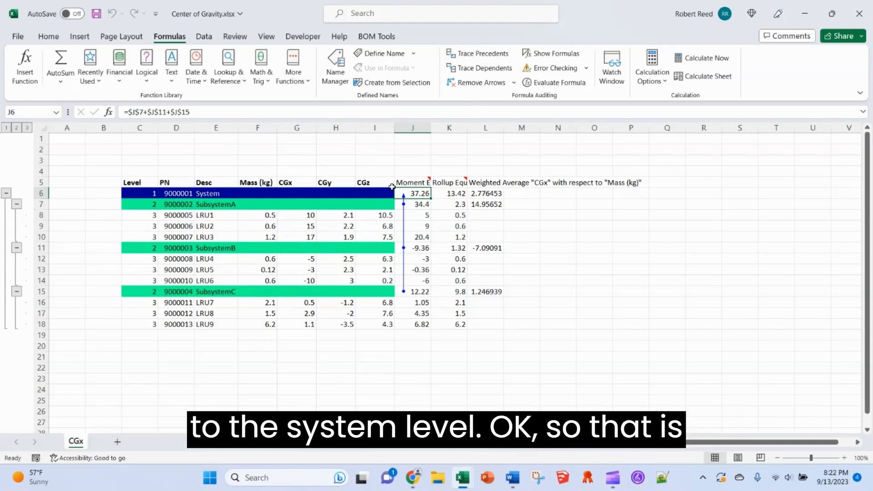
- Clear the arrows and trace the System rollup mass in K6 two levels back to the LRU masses
{"action": "mouse_move", "coordinate": [411, 188]}
{"action": "left_click", "coordinate": [475, 83]}
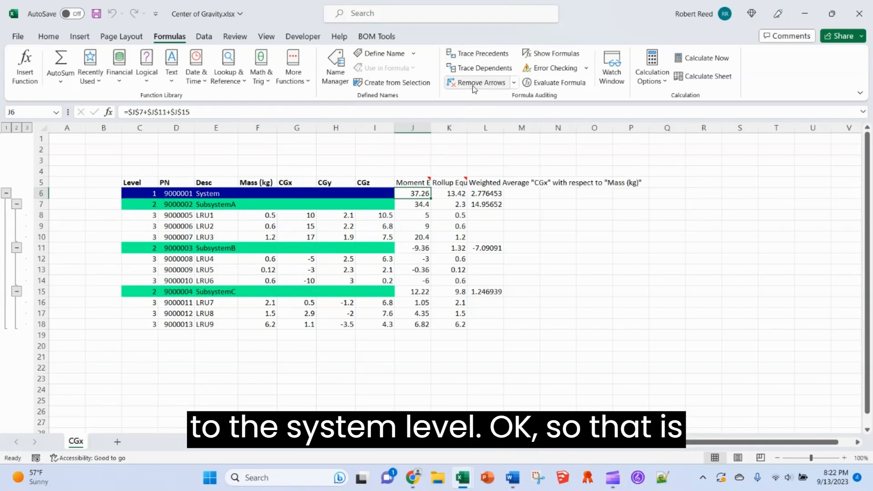
{"action": "left_click", "coordinate": [453, 183]}
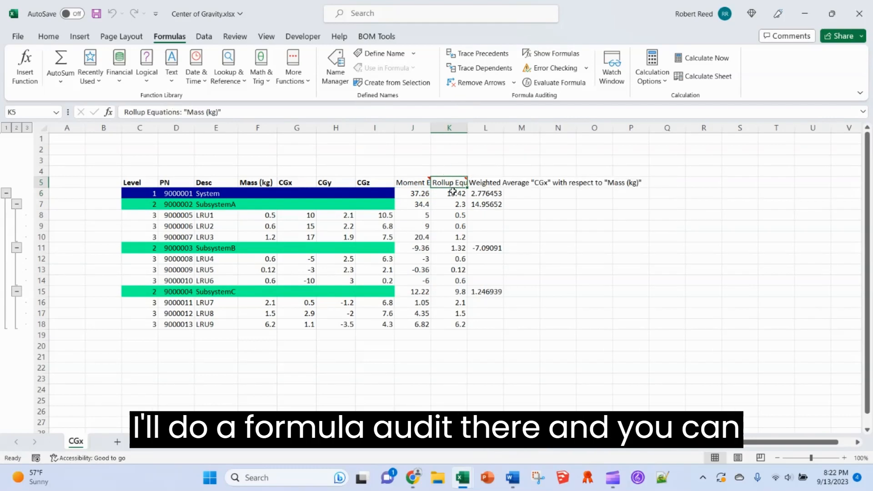
{"action": "left_click", "coordinate": [453, 193]}
{"action": "left_click", "coordinate": [469, 54]}
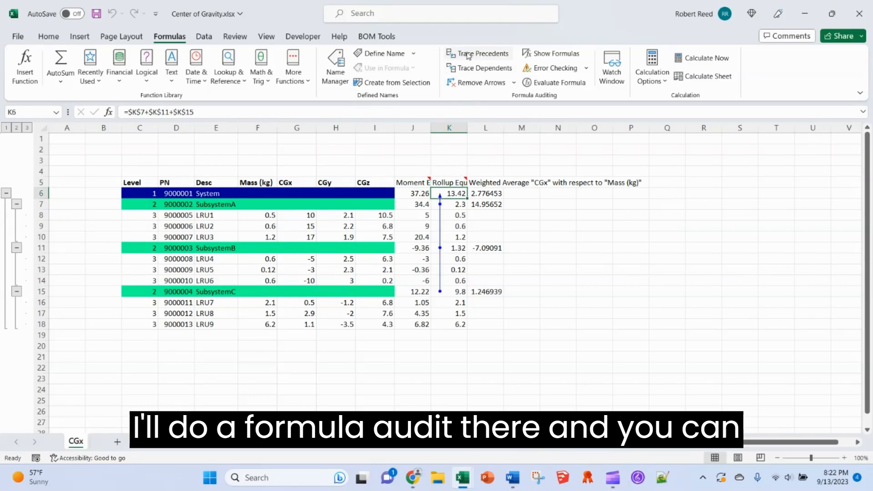
{"action": "left_click", "coordinate": [468, 54]}
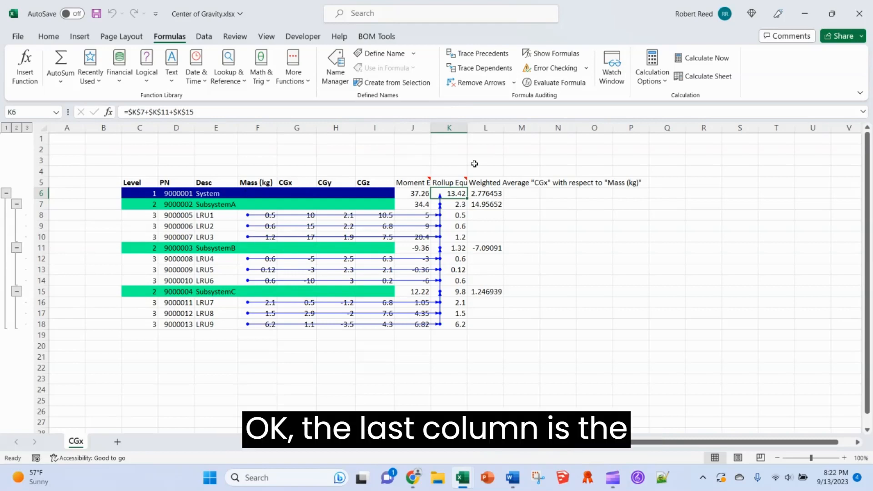
{"action": "left_click", "coordinate": [494, 184]}
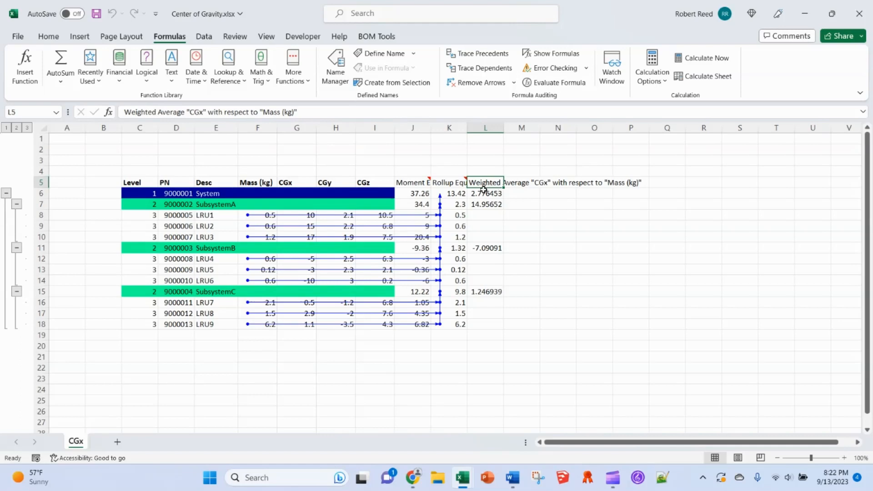
- Check the Moment-over-Rollup formulas in L6, L11 and L15 and bring up the BOM Tools commands
{"action": "left_click", "coordinate": [484, 193]}
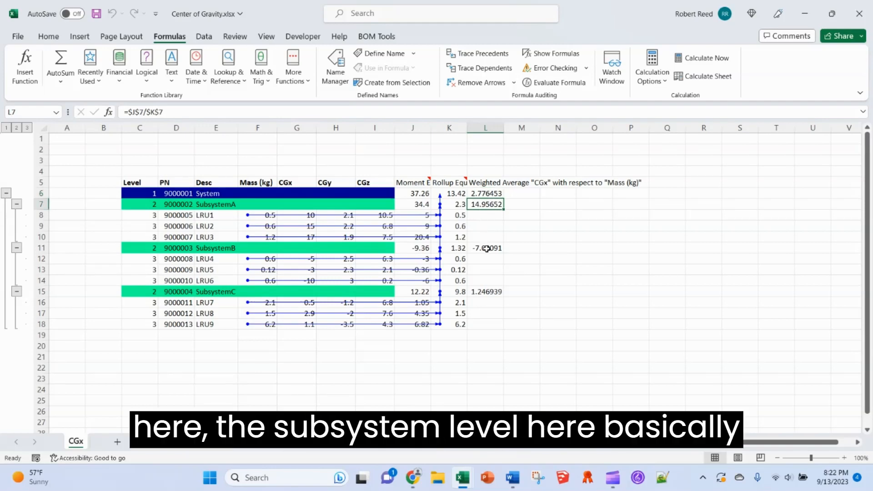
{"action": "left_click", "coordinate": [486, 248]}
{"action": "left_click", "coordinate": [491, 294]}
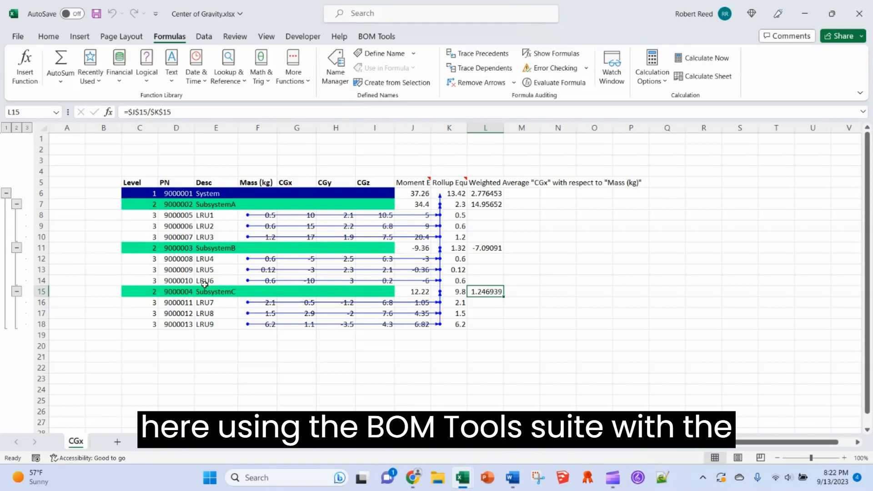
{"action": "left_click", "coordinate": [381, 35]}
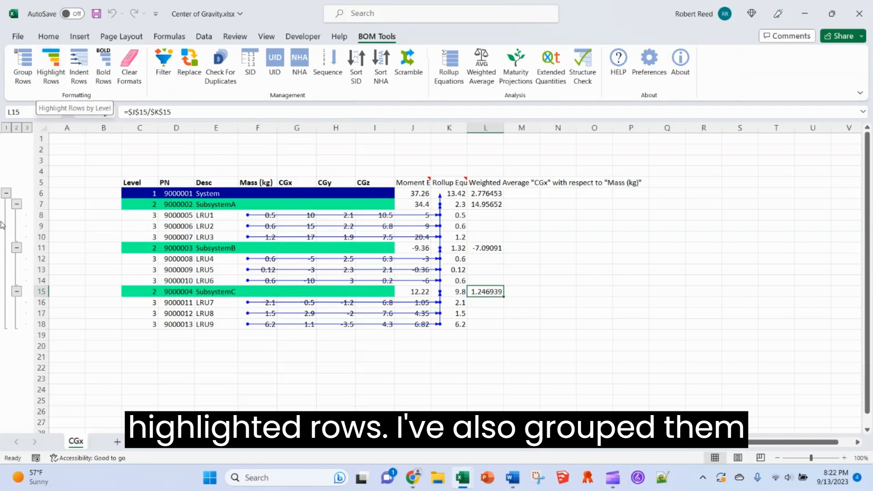
{"action": "left_click", "coordinate": [17, 128]}
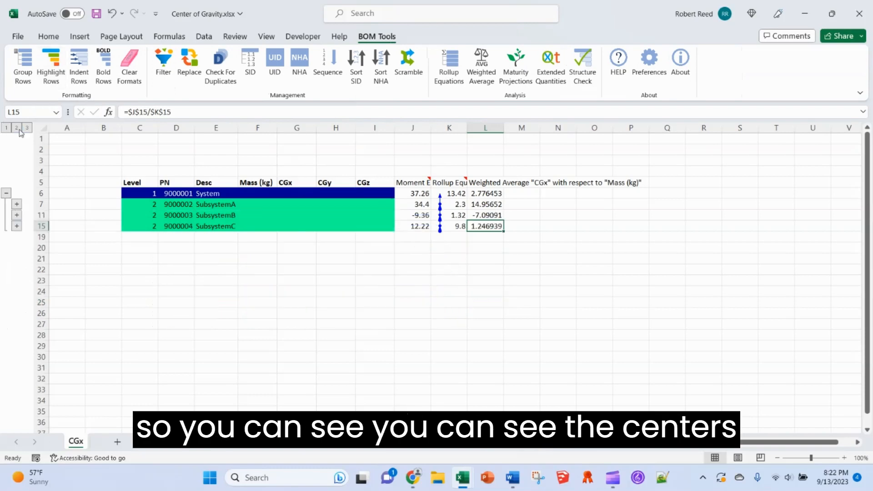
{"action": "left_click", "coordinate": [481, 194]}
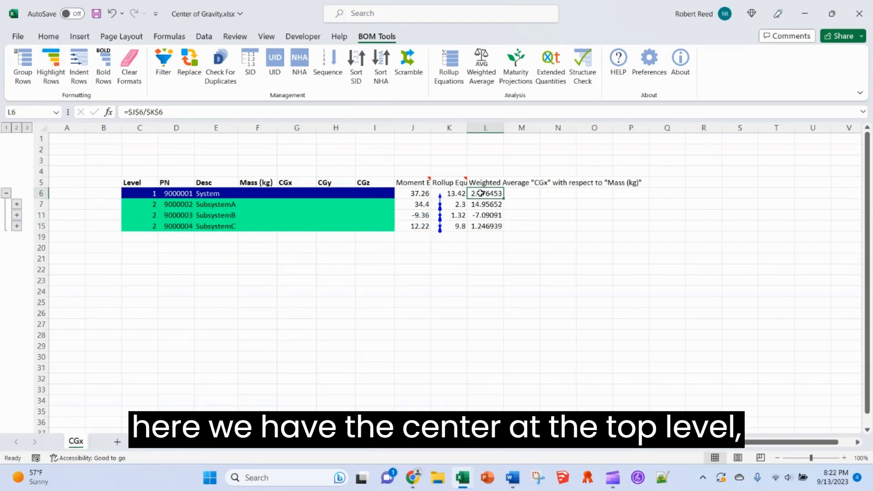
{"action": "left_click", "coordinate": [485, 205]}
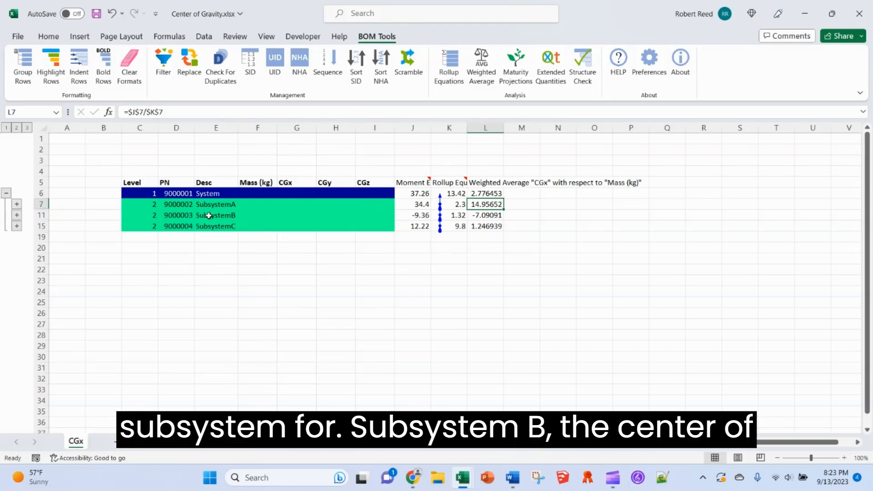
{"action": "key", "text": "Down"}
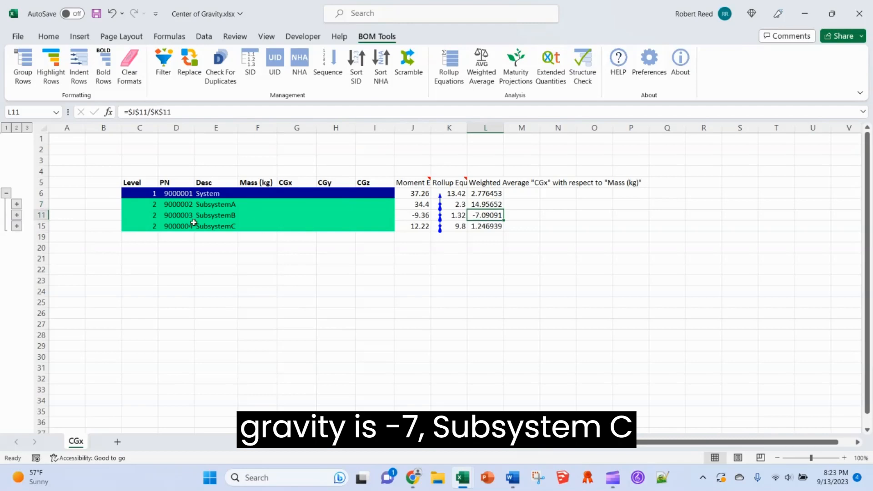
{"action": "left_click", "coordinate": [483, 227]}
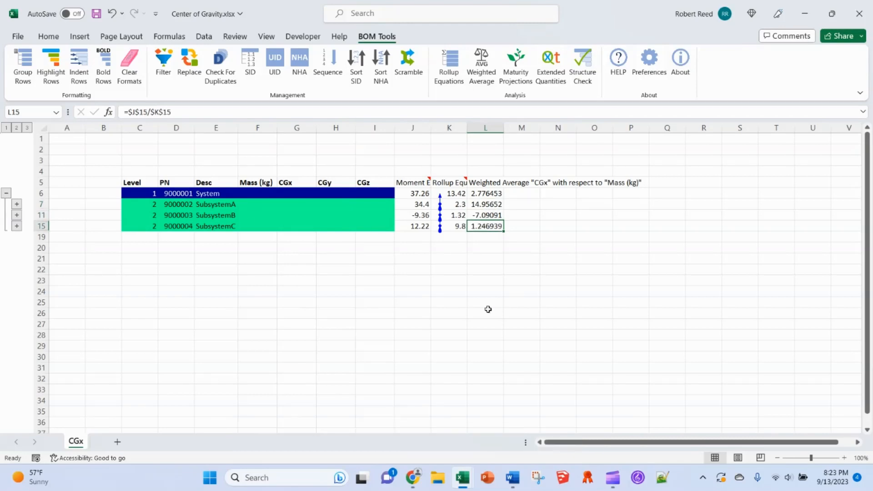
{"action": "left_click", "coordinate": [27, 128]}
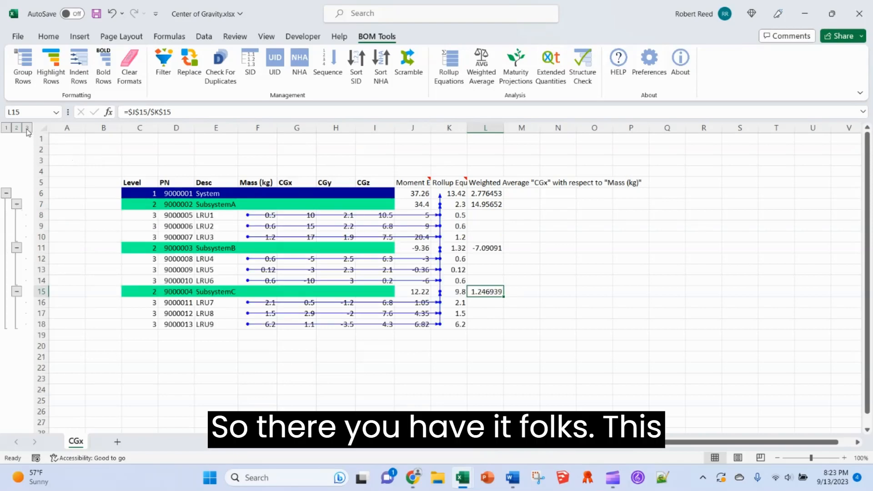